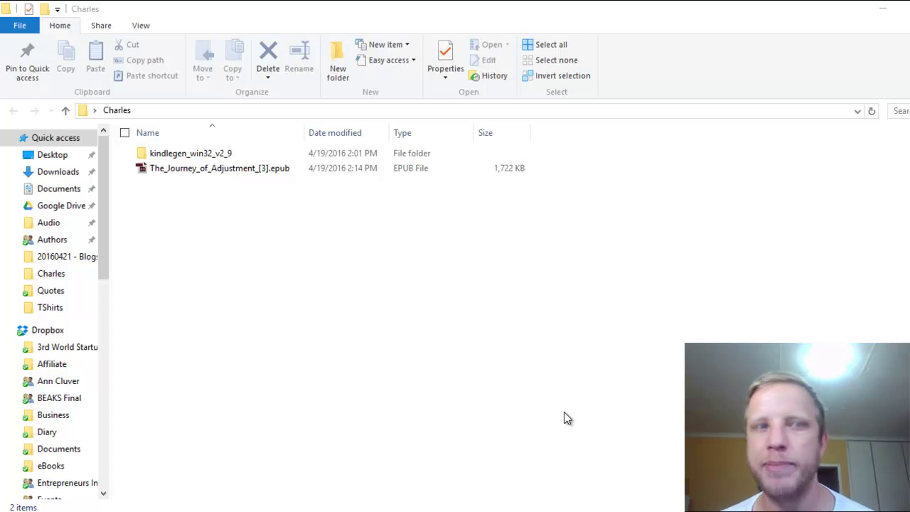
# Select The_Journey_of_Adjustment_[3].epub in the Charles folder and widen the Name column
pyautogui.click(283, 169)
pyautogui.moveTo(305, 133); pyautogui.dragTo(314, 135)
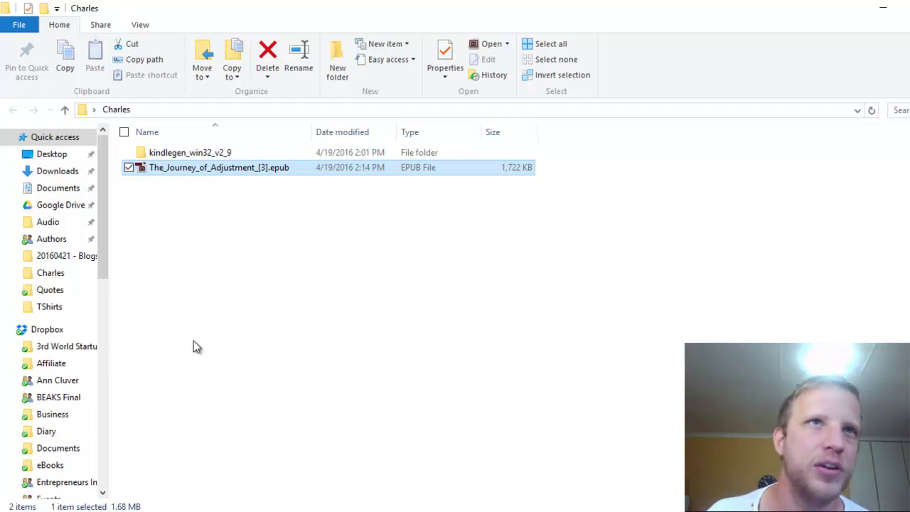
# Switch to Firefox's Kindle Previewer page and highlight its intro line and heading
pyautogui.hotkey('alt', 'Tab')
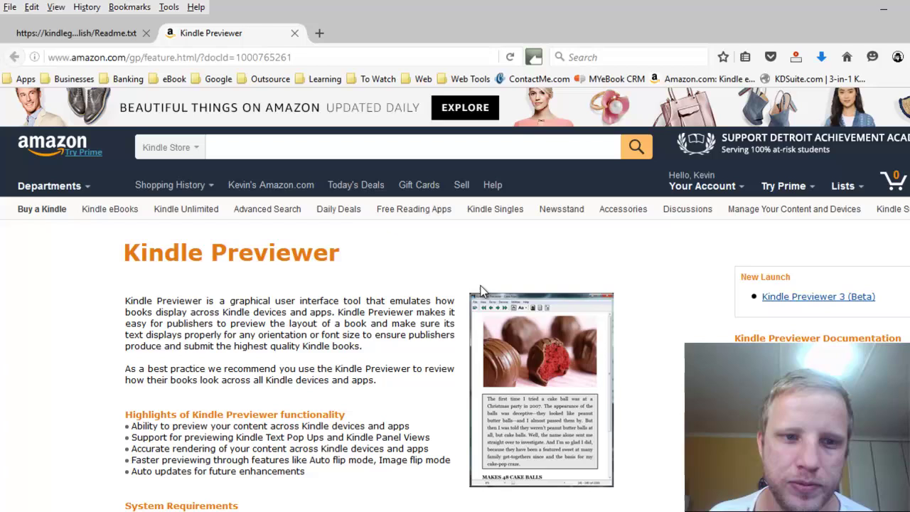
pyautogui.click(363, 54)
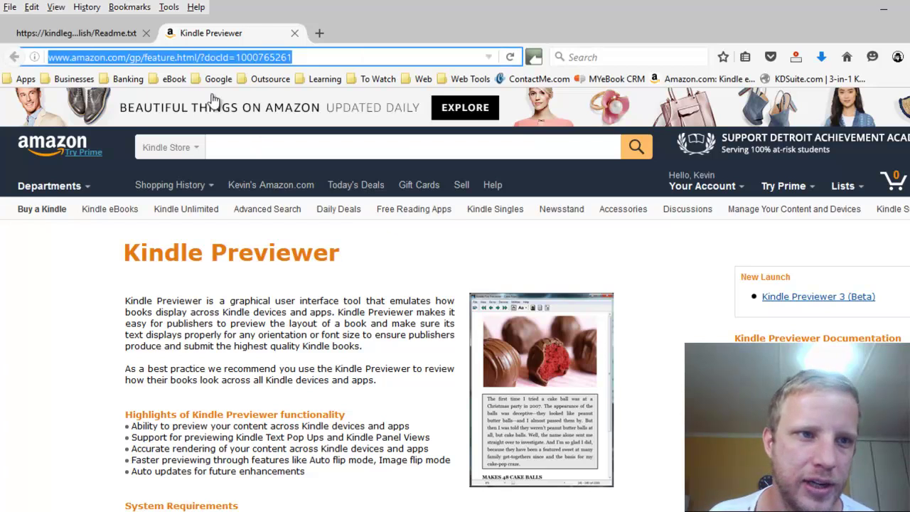
pyautogui.moveTo(94, 311); pyautogui.dragTo(94, 324)
pyautogui.moveTo(123, 252); pyautogui.dragTo(357, 255)
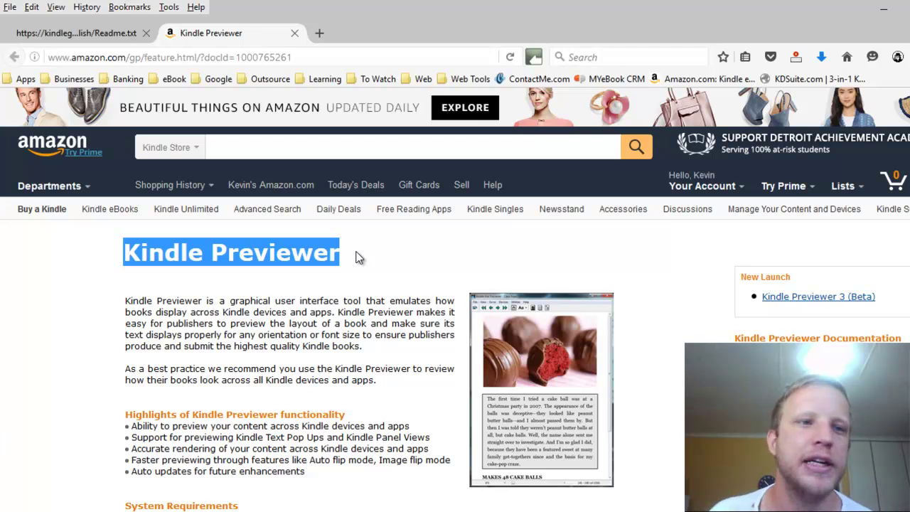
pyautogui.click(103, 33)
pyautogui.click(281, 130)
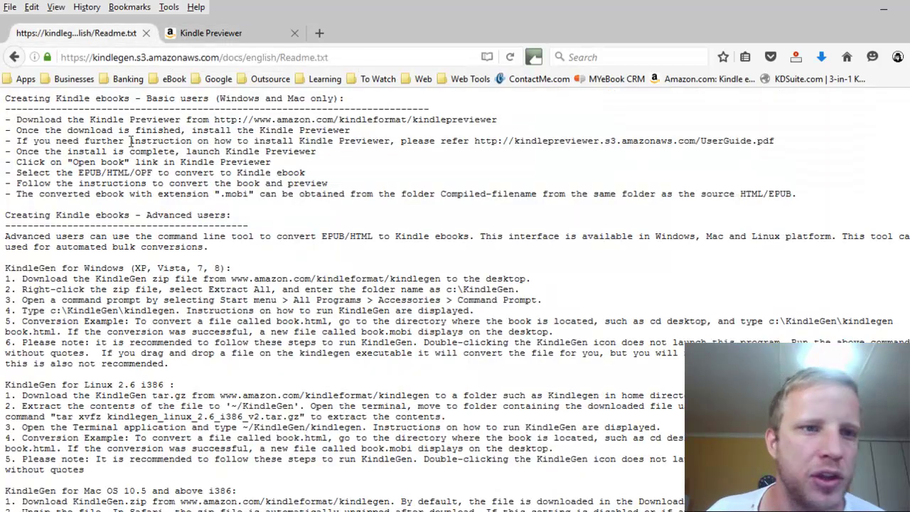
pyautogui.click(419, 57)
pyautogui.click(289, 212)
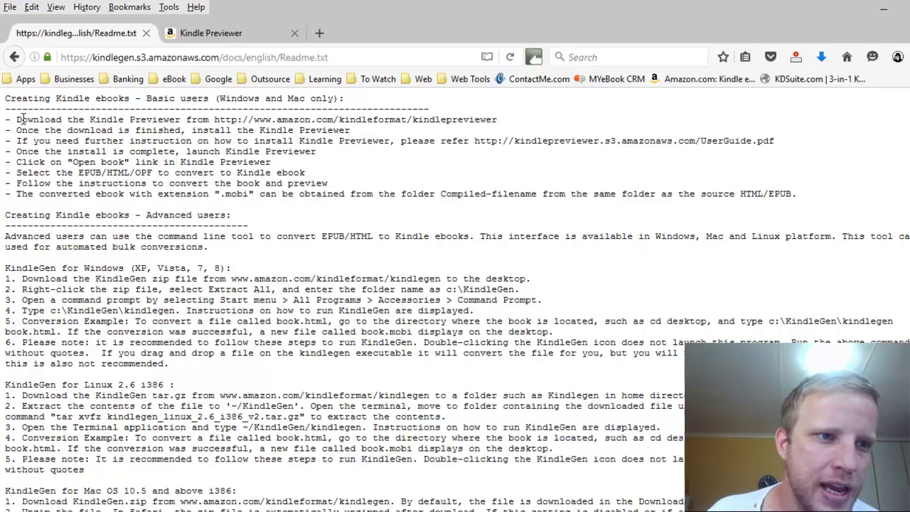
pyautogui.moveTo(6, 99); pyautogui.dragTo(808, 198)
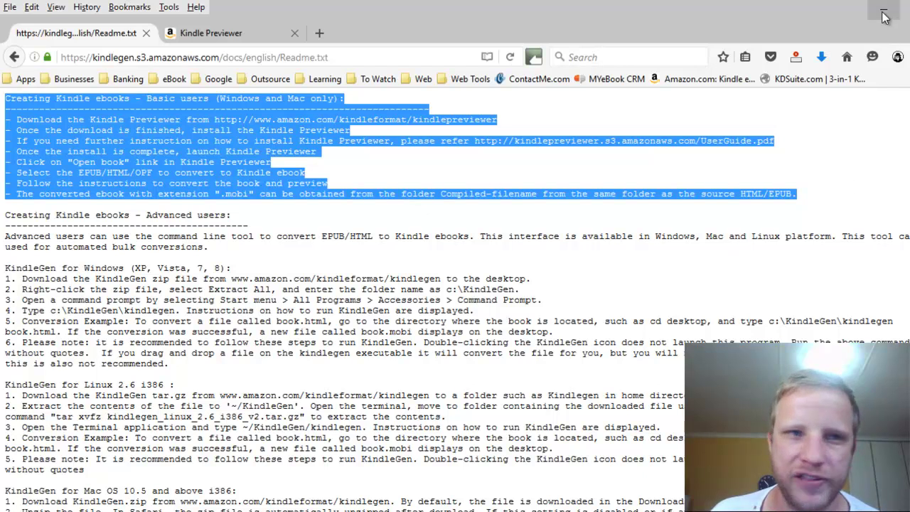
pyautogui.click(211, 33)
# Scroll to the Downloads section and highlight the download descriptions
pyautogui.scroll(-4, 200, 298)
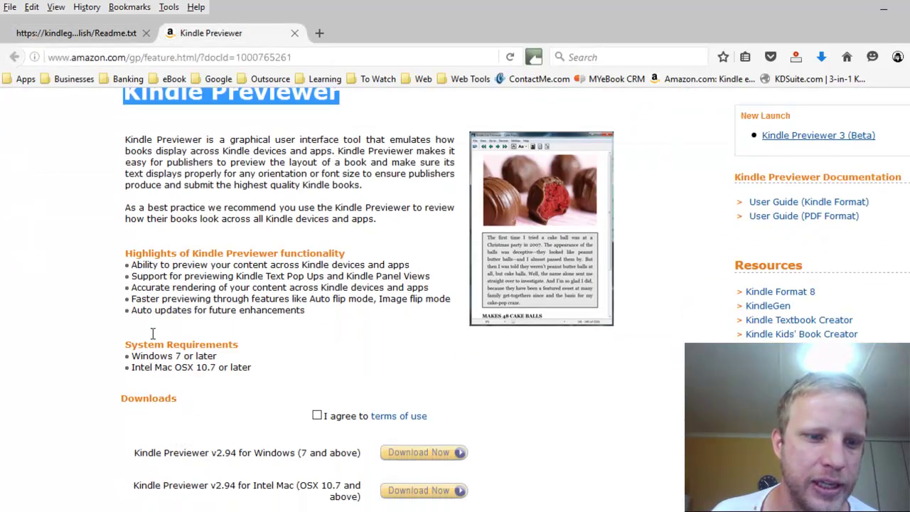
pyautogui.scroll(-3, 199, 299)
pyautogui.scroll(-3, 214, 299)
pyautogui.scroll(-1, 213, 285)
pyautogui.moveTo(222, 211); pyautogui.dragTo(282, 211)
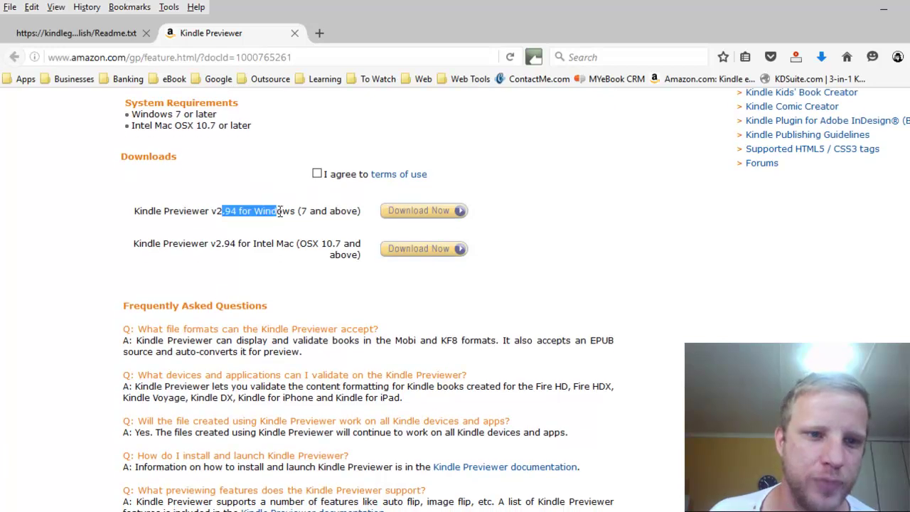
pyautogui.moveTo(240, 246); pyautogui.dragTo(343, 255)
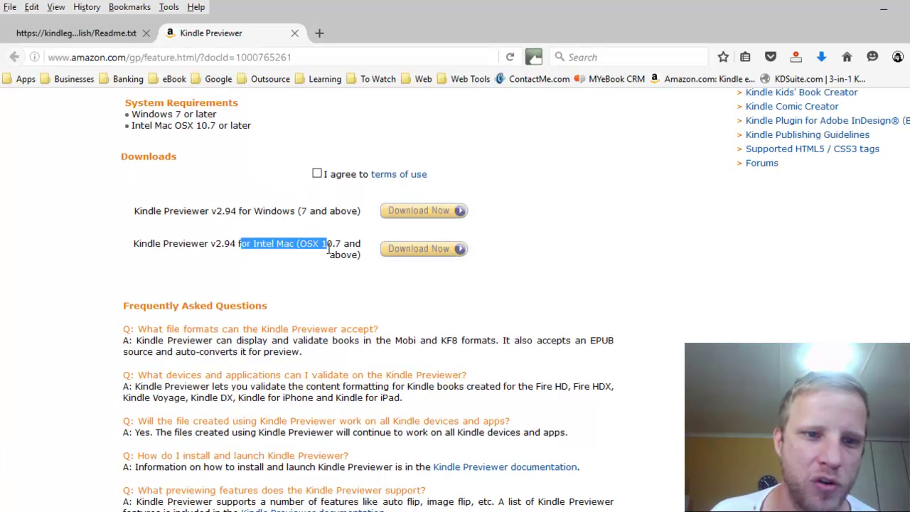
# Agree to the terms of use, download the Windows installer, and minimise Firefox
pyautogui.click(317, 174)
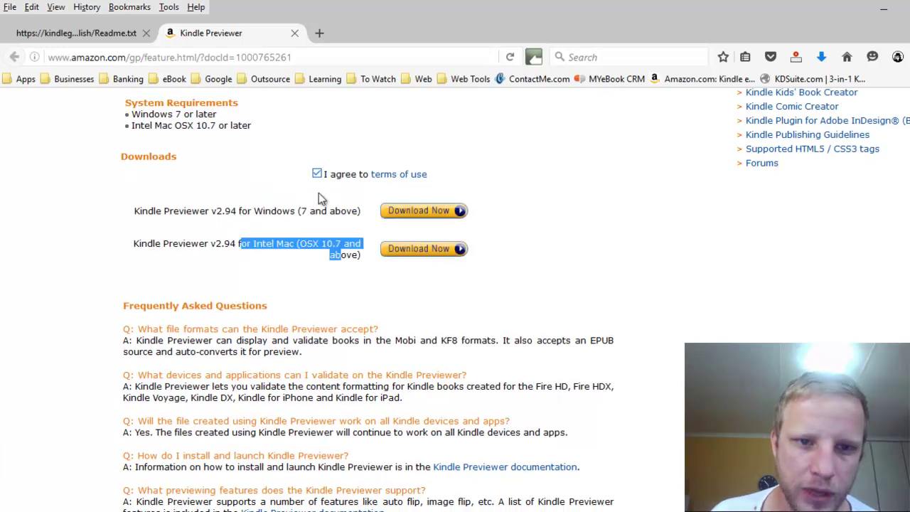
pyautogui.click(423, 211)
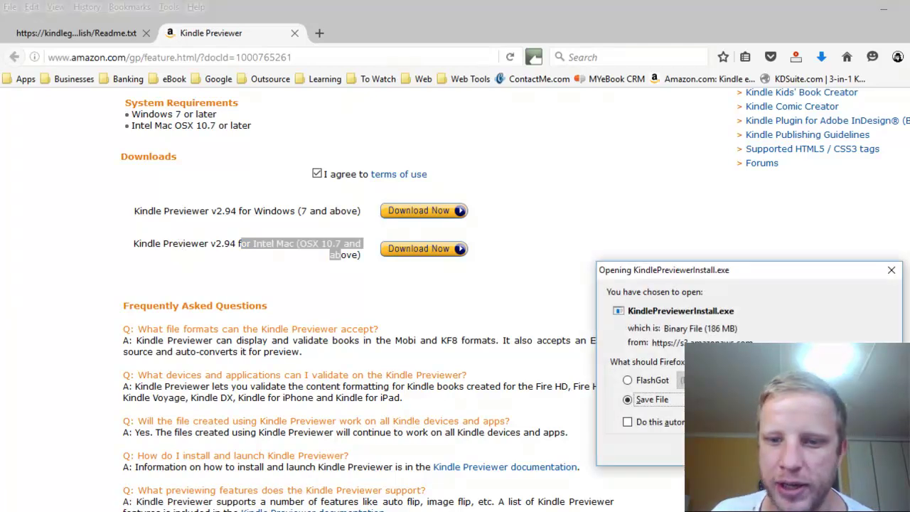
pyautogui.click(818, 448)
pyautogui.click(884, 7)
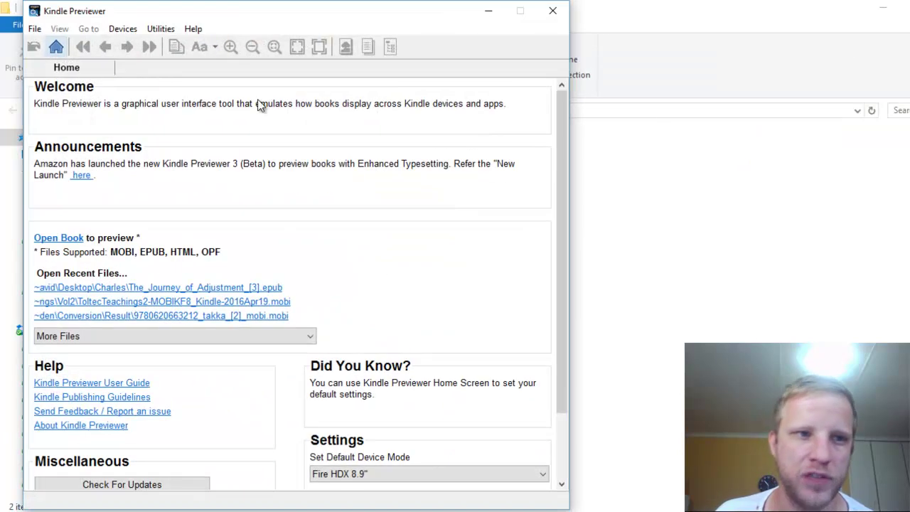
pyautogui.moveTo(135, 9)
pyautogui.mouseDown()
pyautogui.moveTo(321, 60)
pyautogui.moveTo(378, 55)
pyautogui.mouseUp()
pyautogui.click(434, 72)
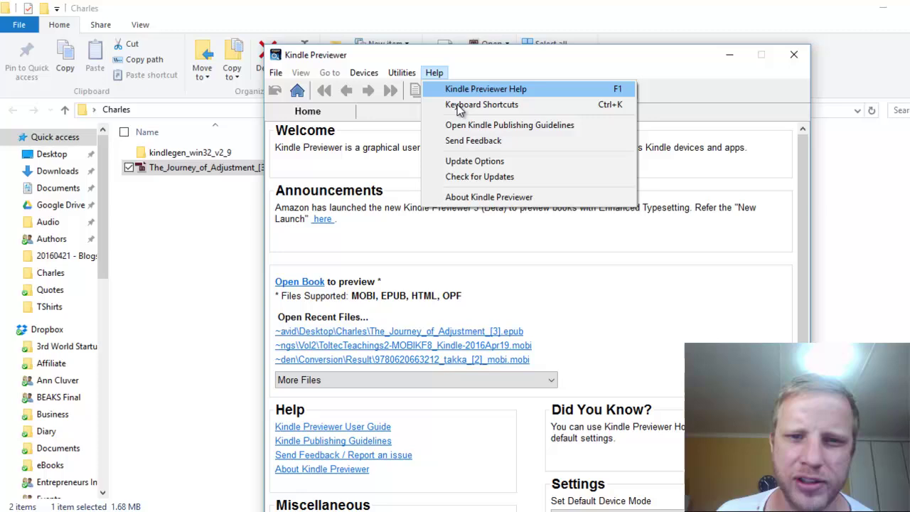
pyautogui.click(473, 197)
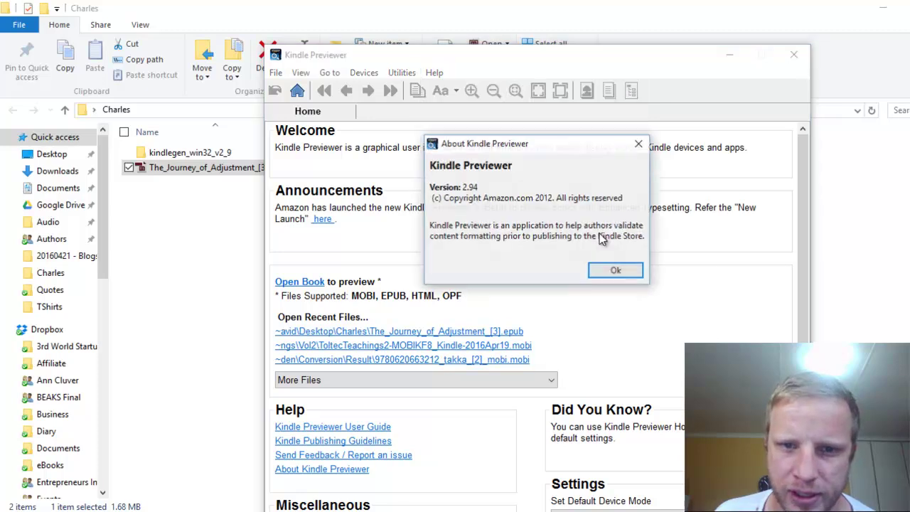
pyautogui.click(632, 269)
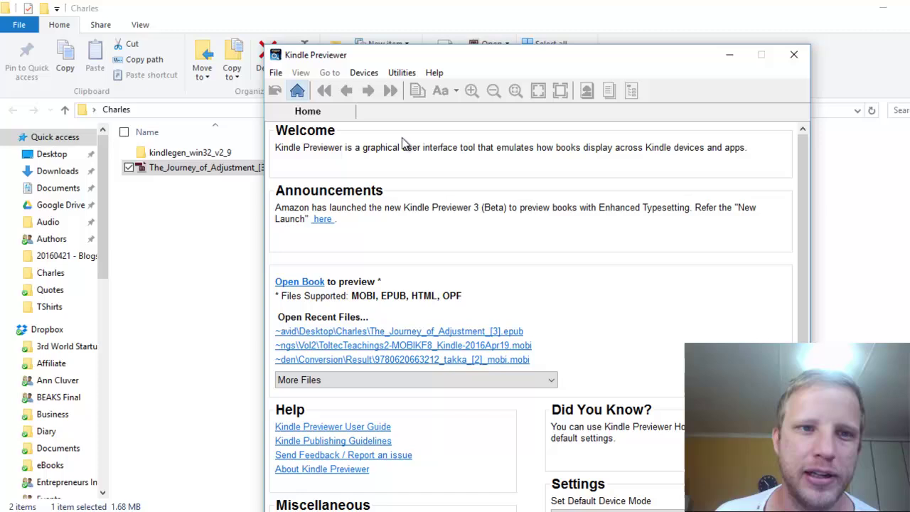
# Open The_Journey_of_Adjustment_[3].epub from Desktop > Charles as a book to preview
pyautogui.click(280, 75)
pyautogui.click(294, 89)
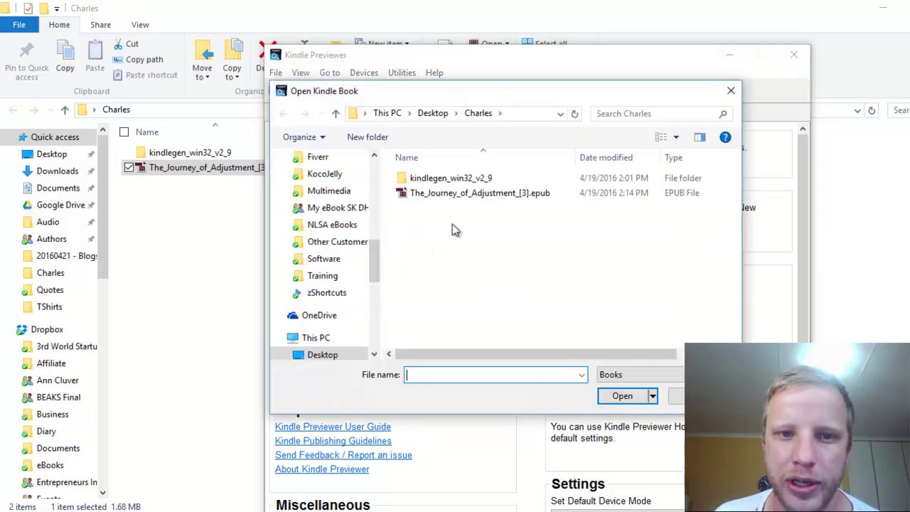
pyautogui.click(476, 192)
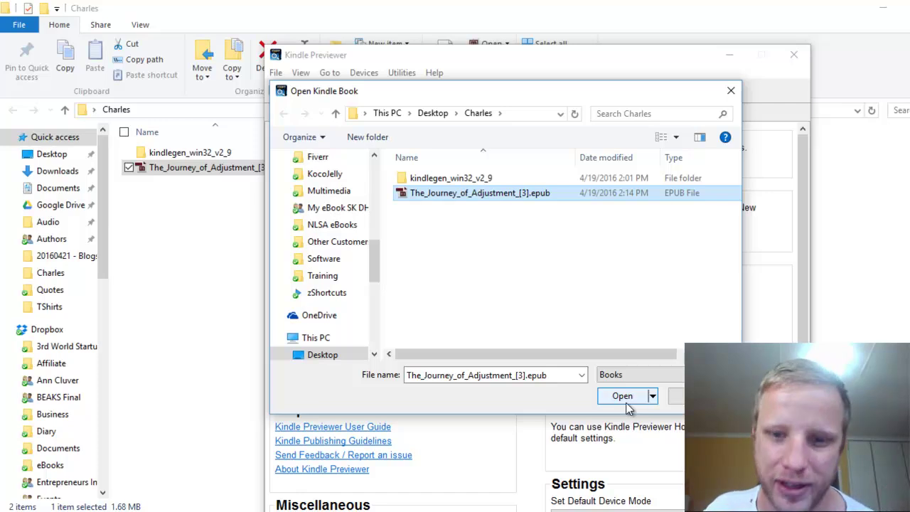
pyautogui.click(627, 403)
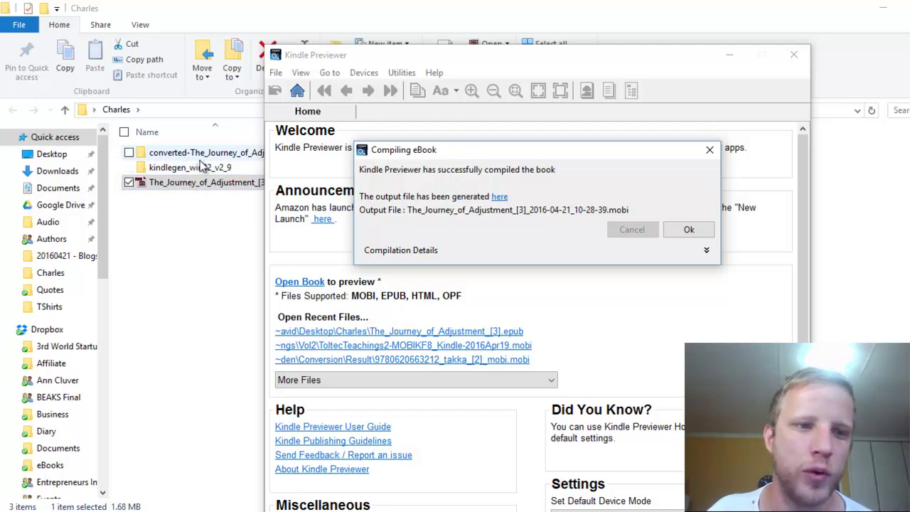
pyautogui.click(203, 258)
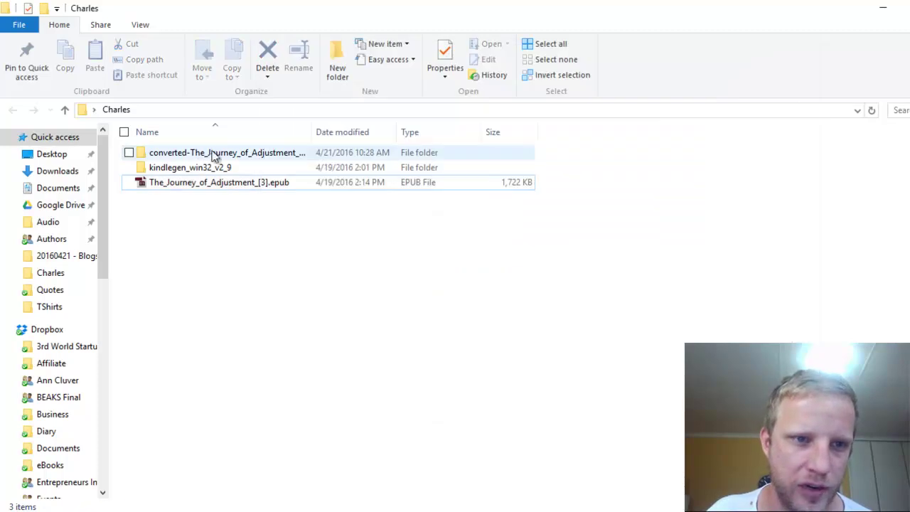
pyautogui.doubleClick(207, 152)
pyautogui.click(203, 157)
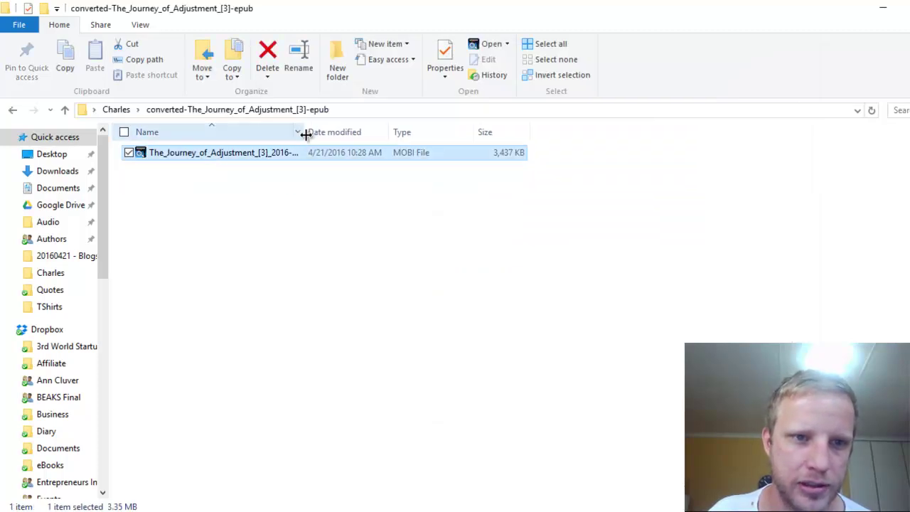
pyautogui.doubleClick(305, 135)
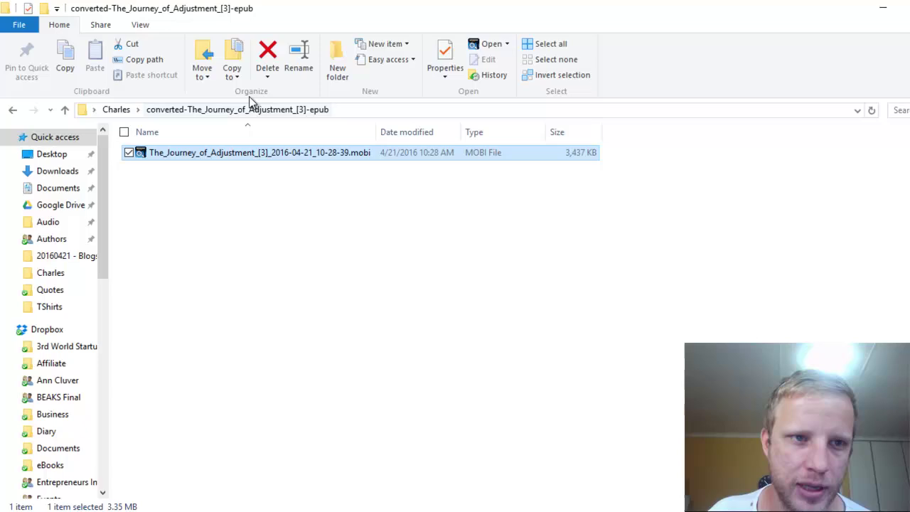
pyautogui.click(13, 110)
pyautogui.click(169, 182)
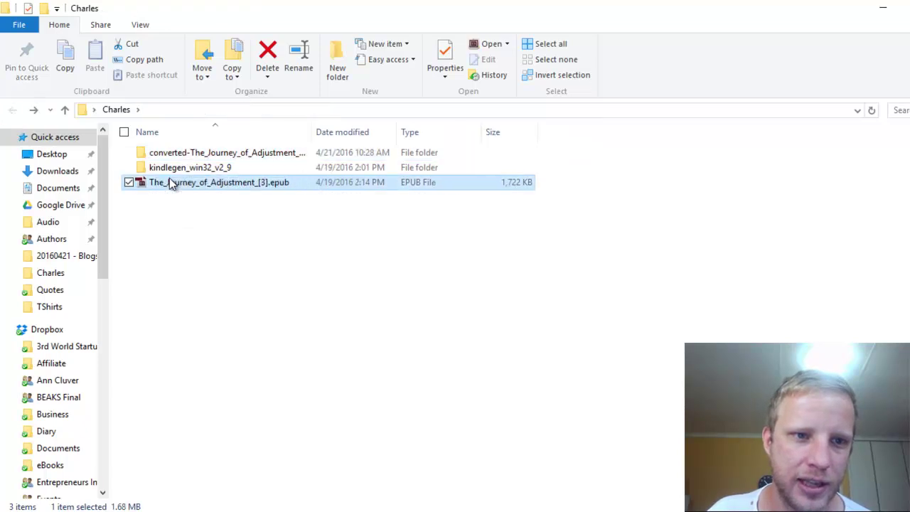
pyautogui.doubleClick(279, 152)
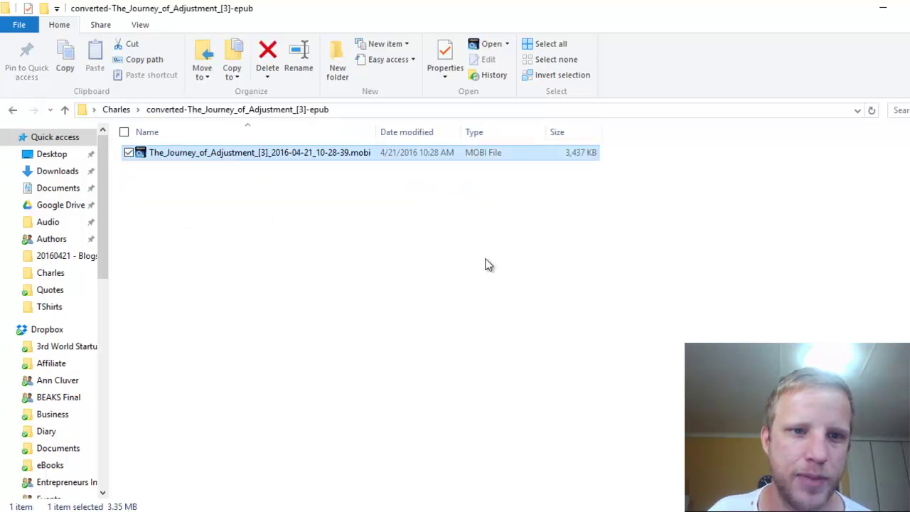
pyautogui.click(13, 110)
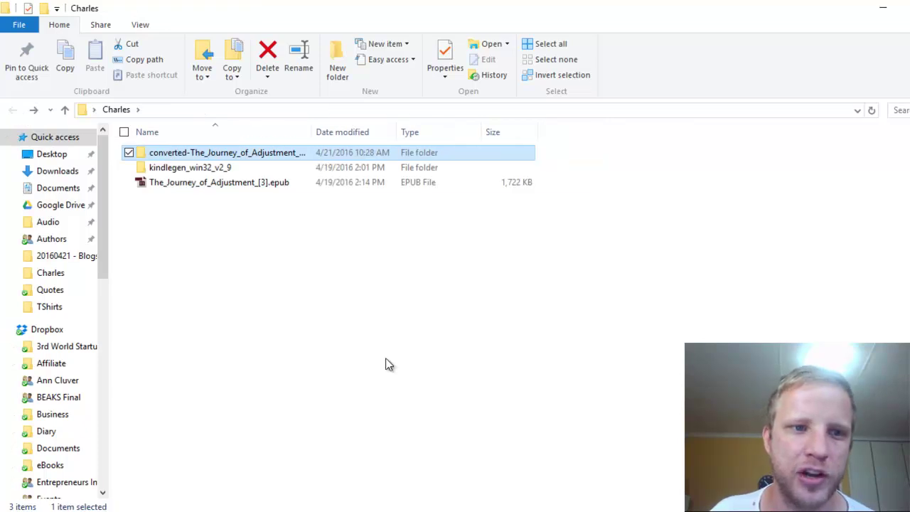
# View then close the converted output folder, and expand the Compilation Details log
pyautogui.hotkey('alt', 'Tab')
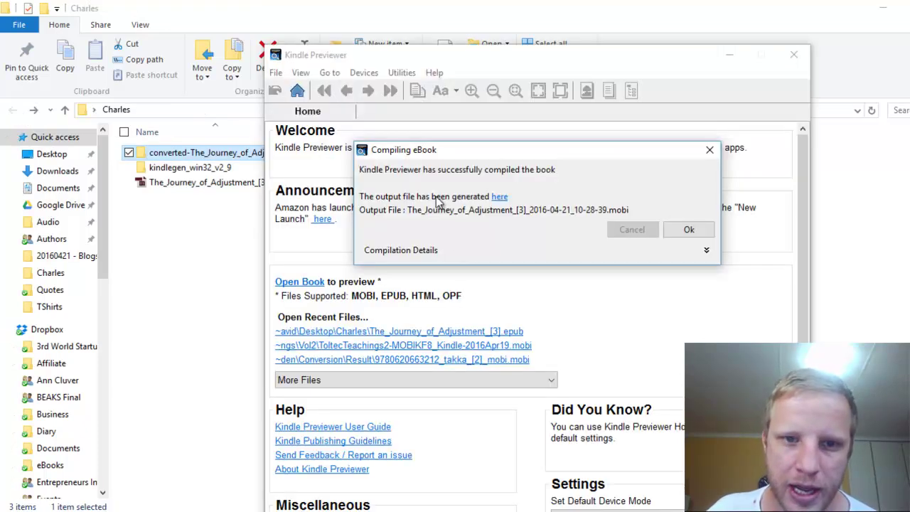
pyautogui.click(499, 196)
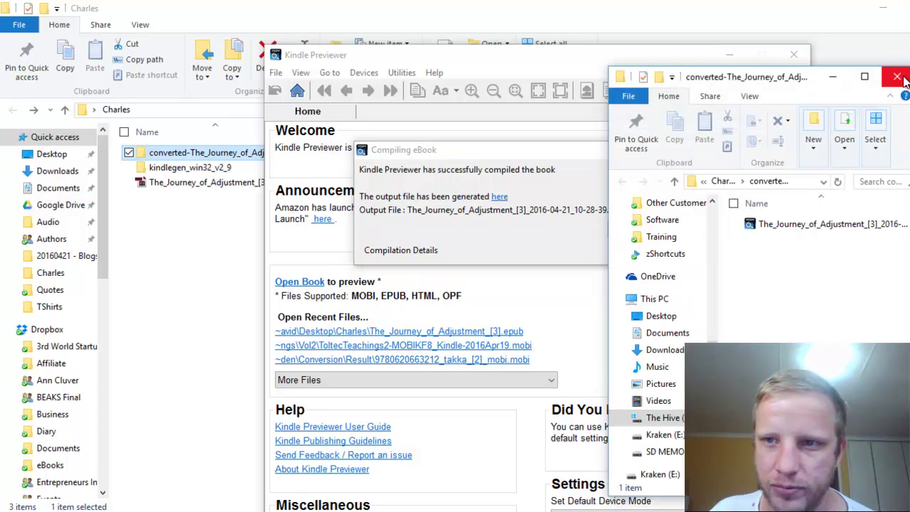
pyautogui.click(897, 77)
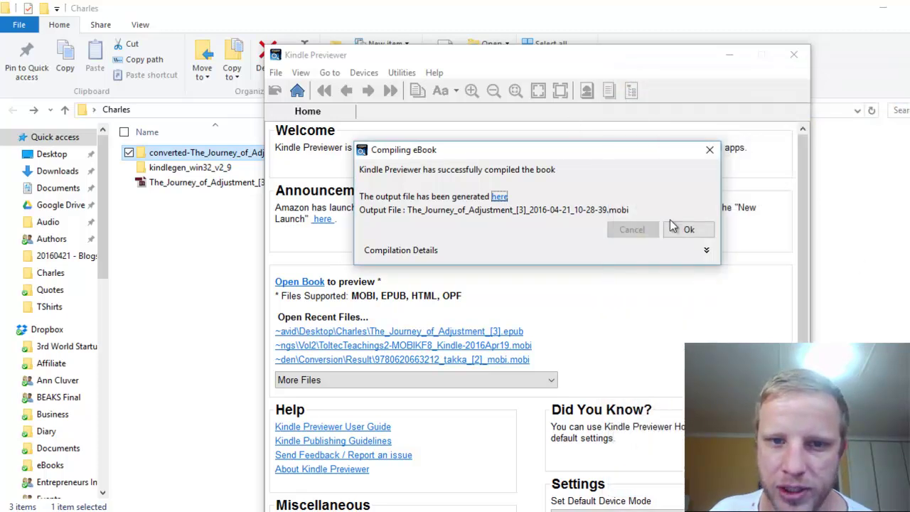
pyautogui.click(706, 250)
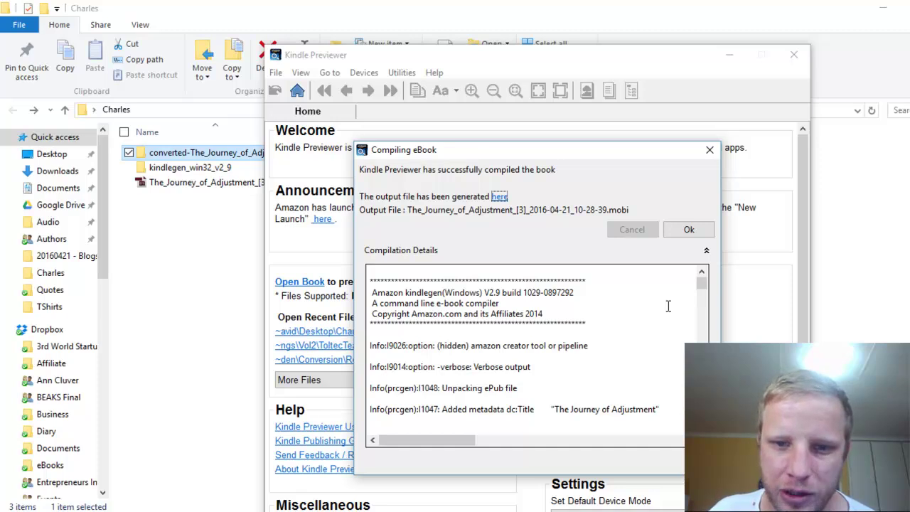
pyautogui.moveTo(704, 285)
pyautogui.mouseDown()
pyautogui.moveTo(711, 363)
pyautogui.moveTo(703, 284)
pyautogui.mouseUp()
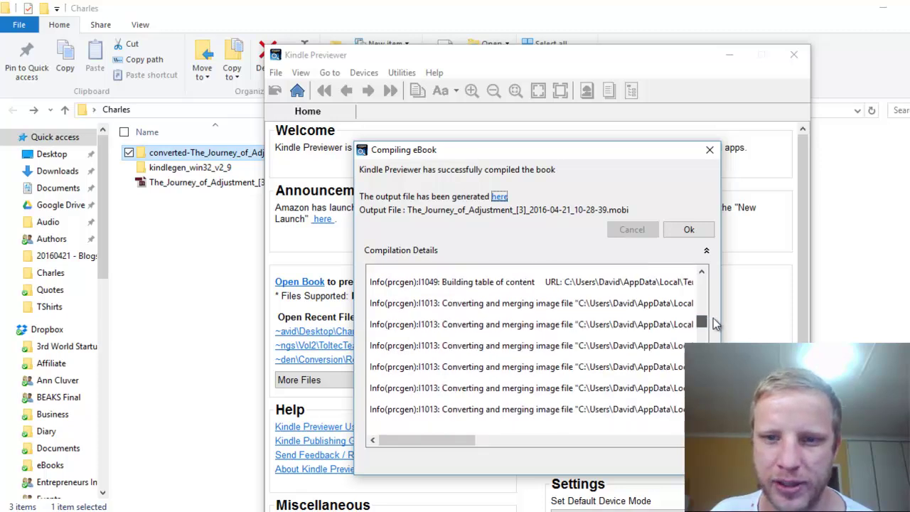
# Dismiss the success message, preview the book maximised on Fire HD, and page to body text
pyautogui.click(688, 228)
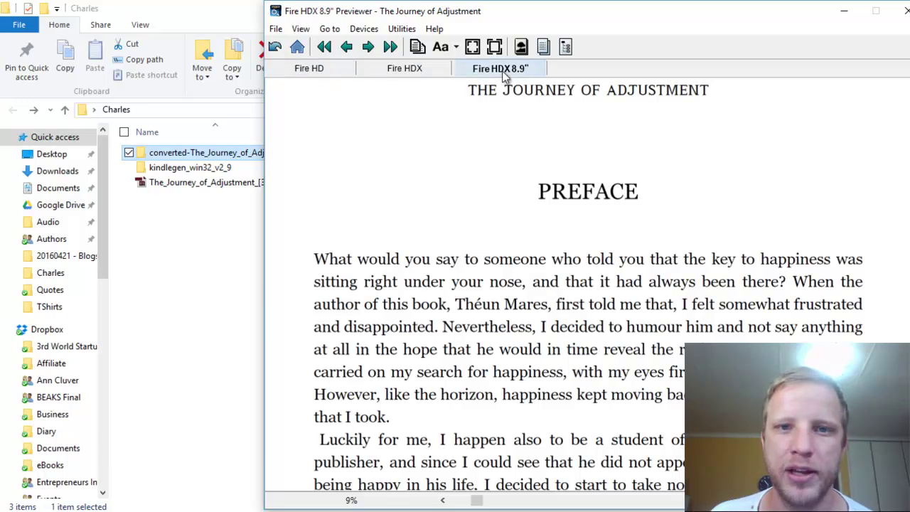
pyautogui.click(307, 71)
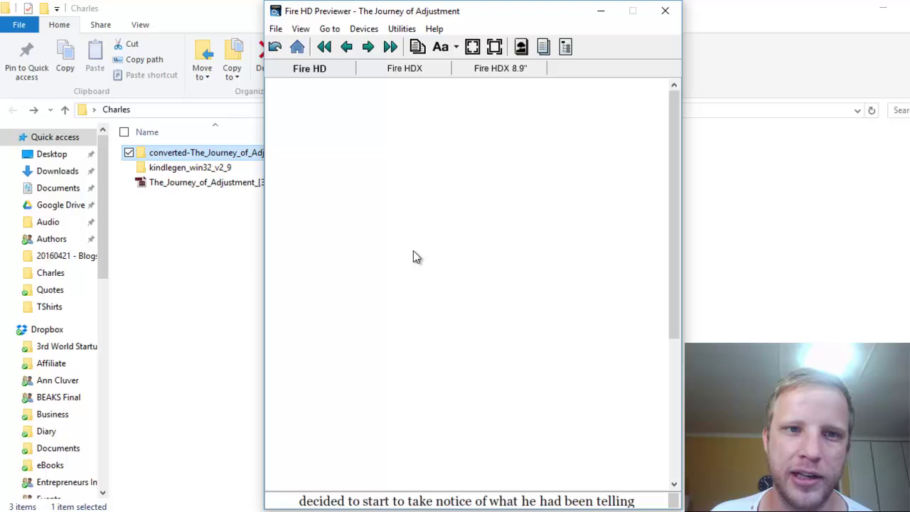
pyautogui.click(417, 47)
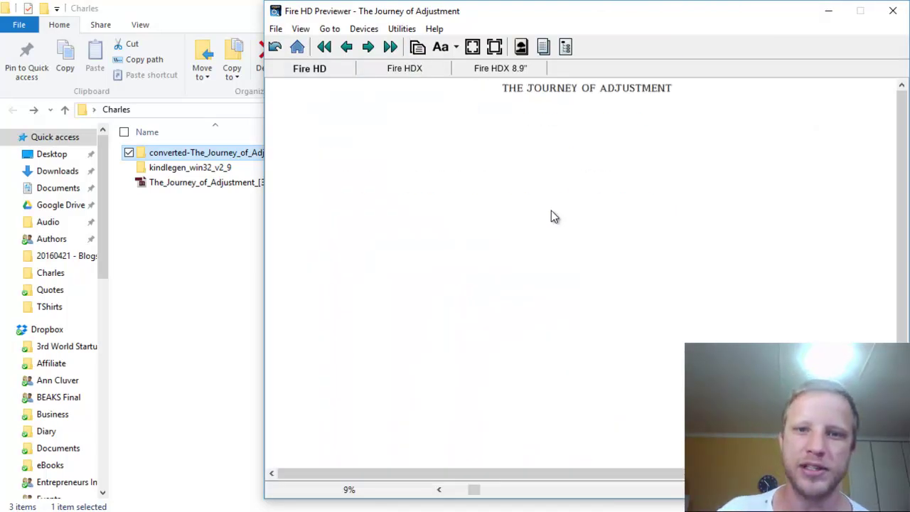
pyautogui.press('Left')
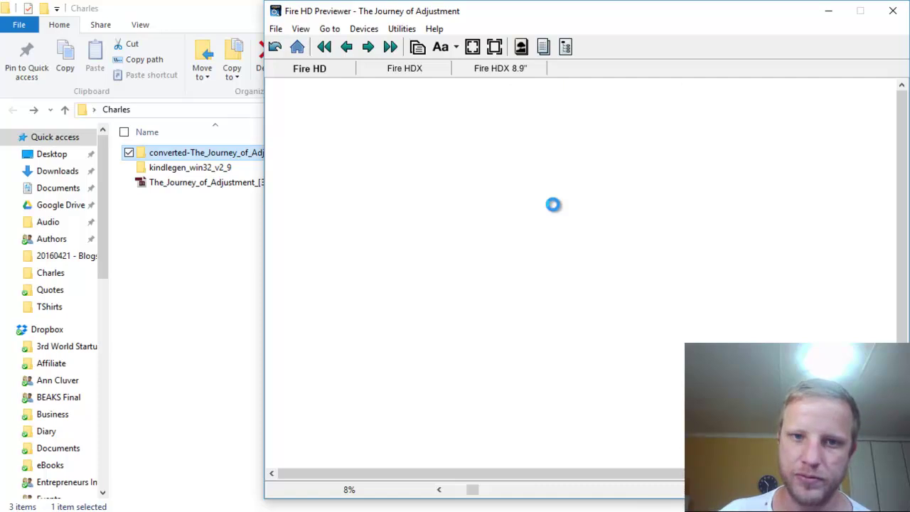
pyautogui.press('Left')
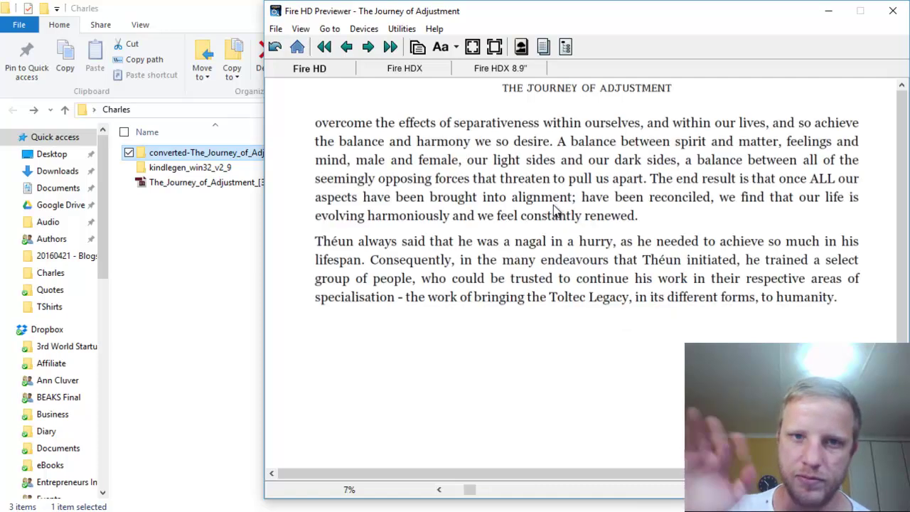